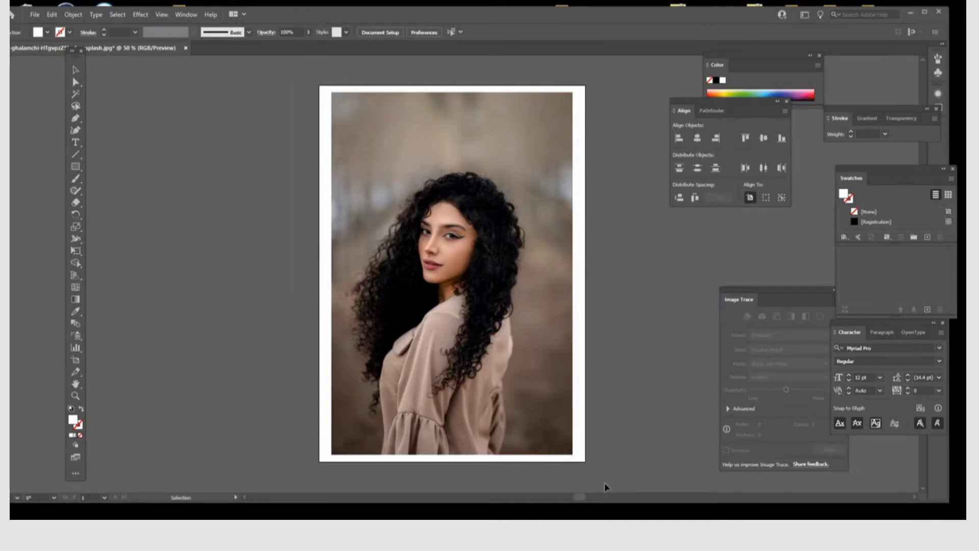
# Step: Trace the portrait photo with the 16 Colors preset of Image Trace, accepting the large-image warning
pyautogui.hotkey('ctrl', 'a')
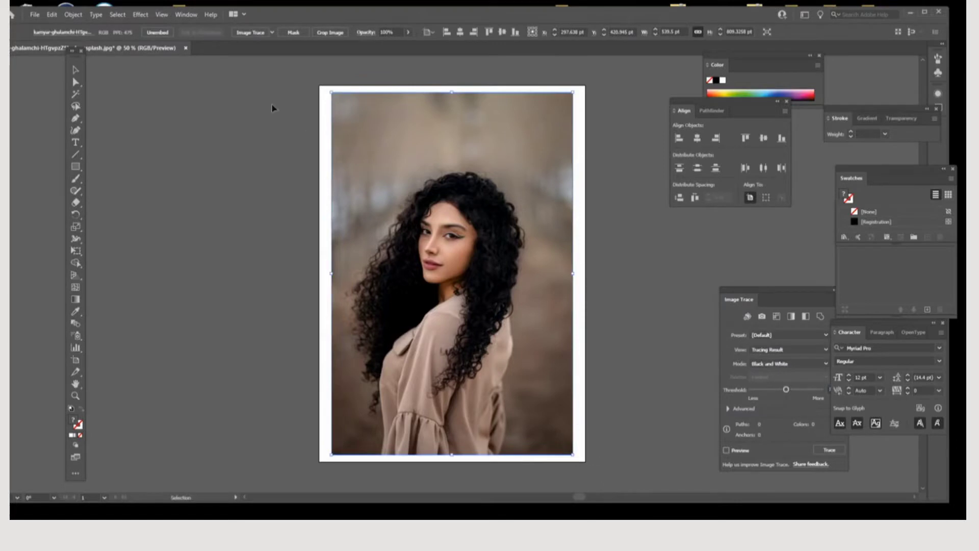
pyautogui.click(180, 15)
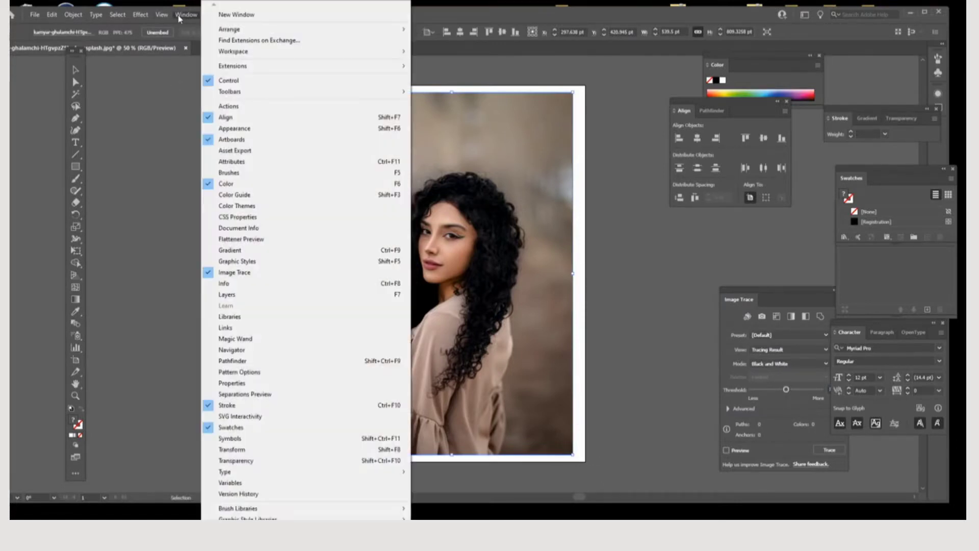
pyautogui.click(317, 275)
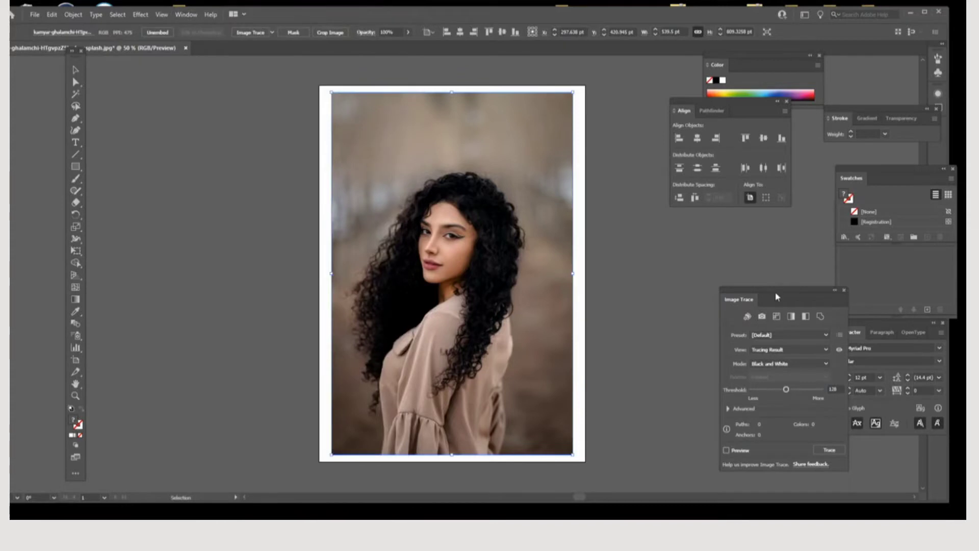
pyautogui.moveTo(776, 295); pyautogui.dragTo(664, 269)
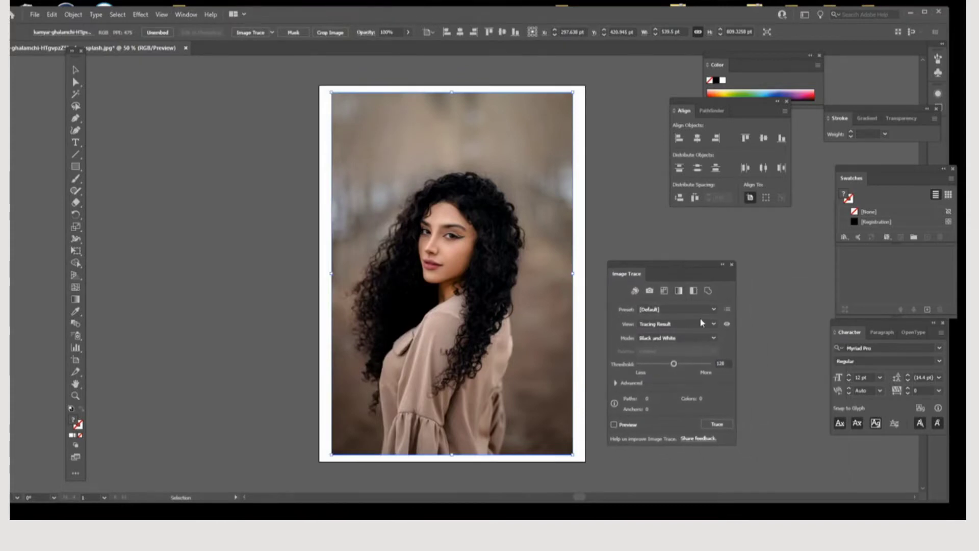
pyautogui.click(713, 310)
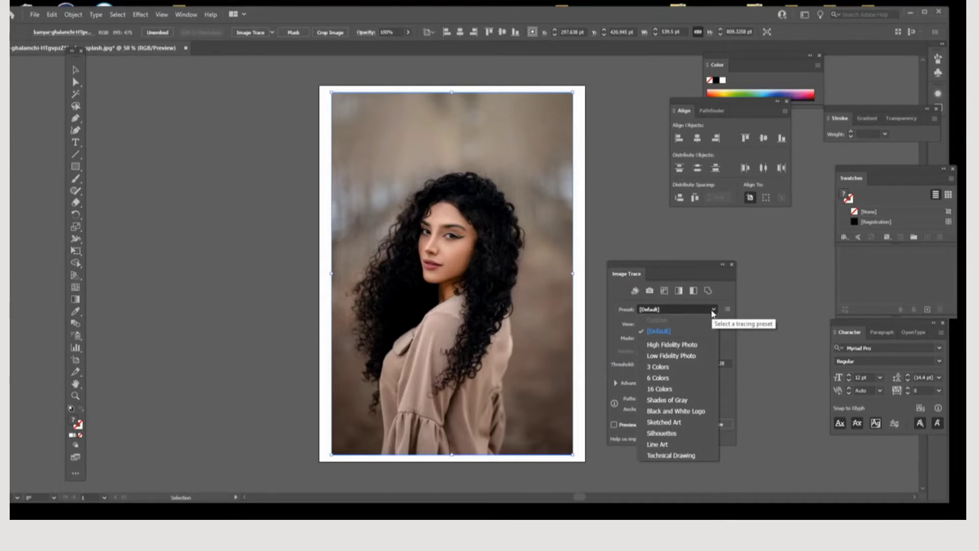
pyautogui.click(696, 390)
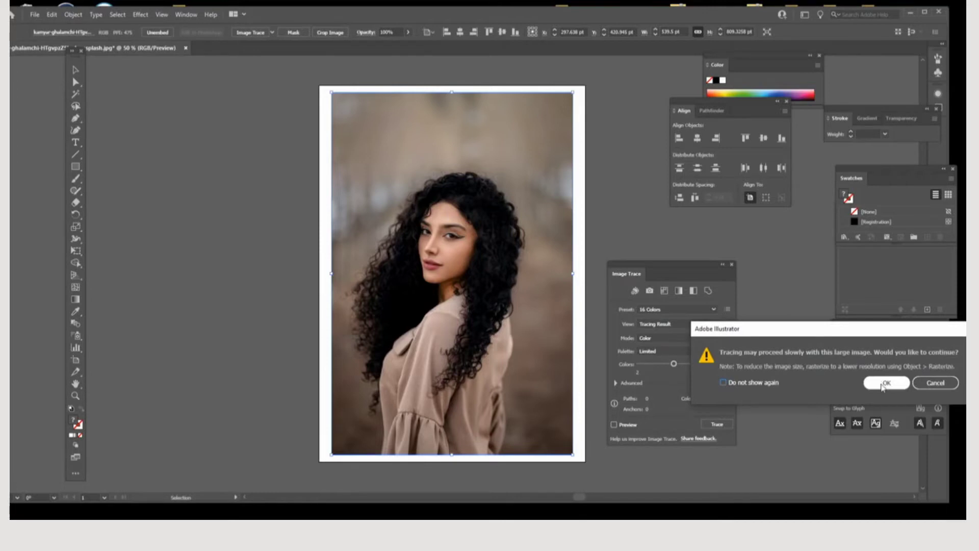
pyautogui.click(886, 383)
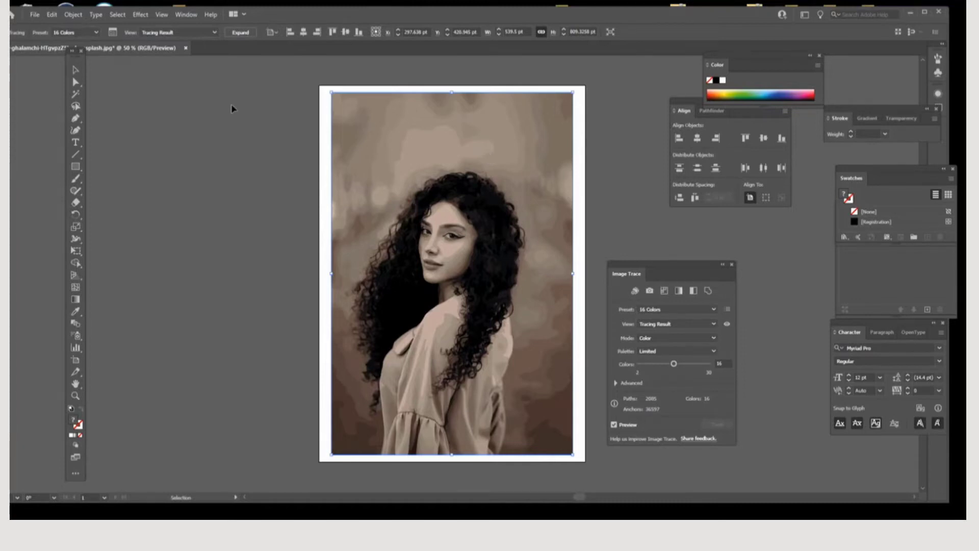
# Step: Expand the portrait's image tracing into editable vector shapes and deselect the artwork
pyautogui.click(73, 15)
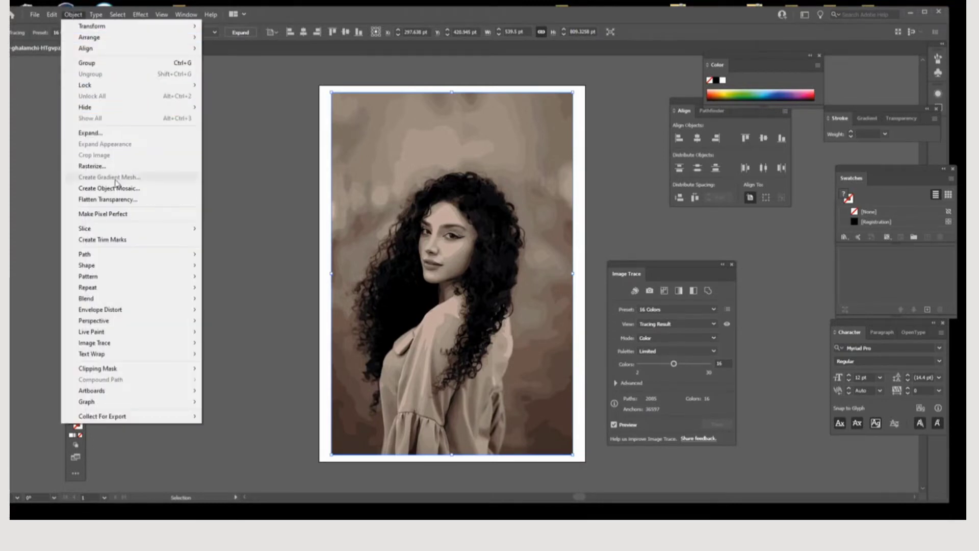
pyautogui.moveTo(132, 346)
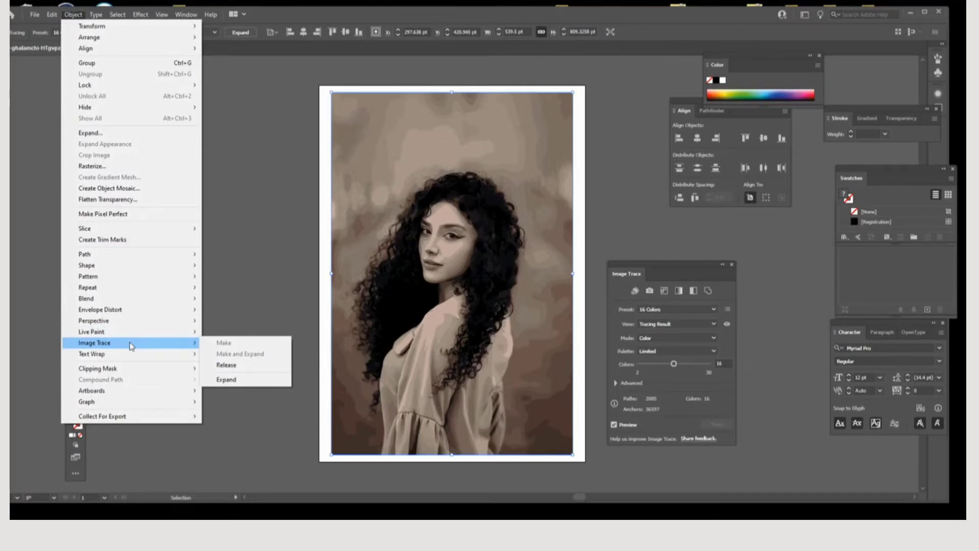
pyautogui.click(236, 380)
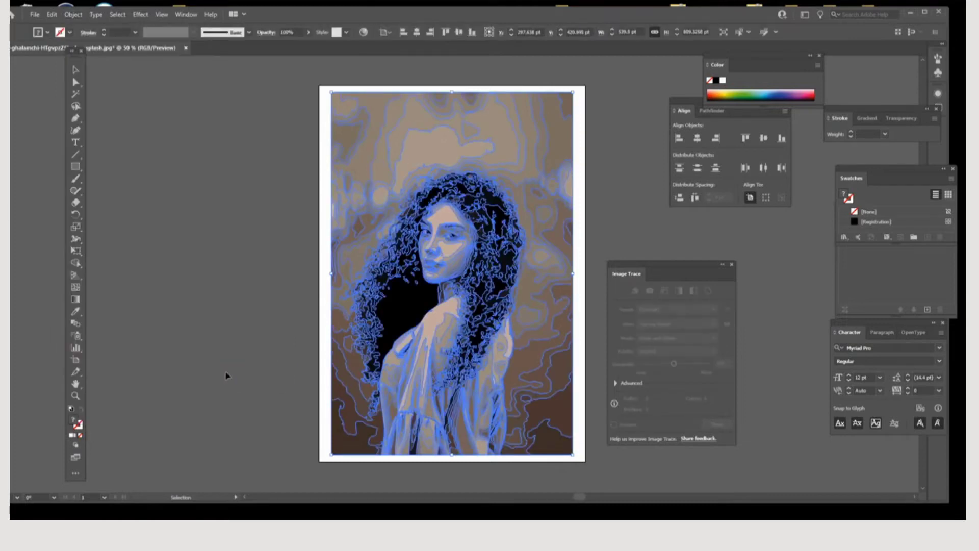
pyautogui.click(229, 291)
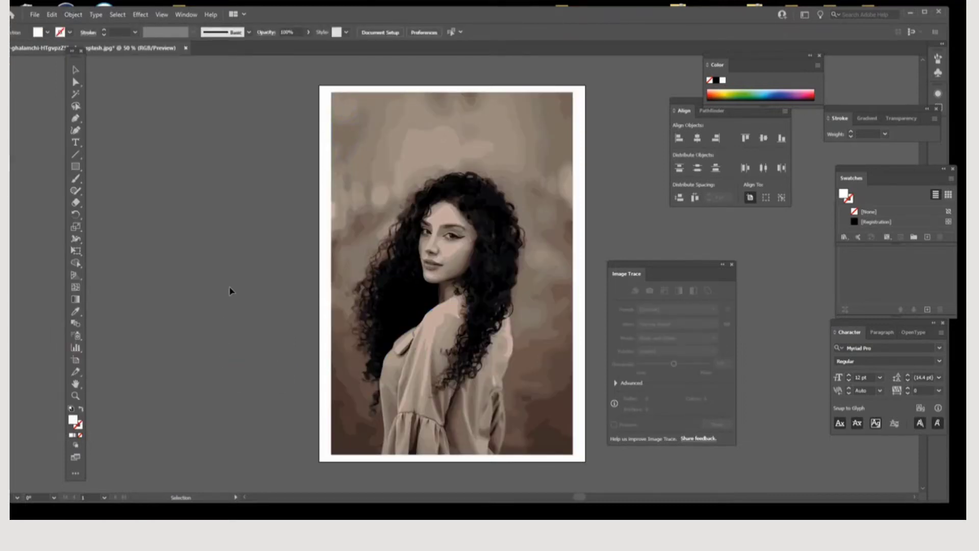
# Step: With the Direct Selection tool, select the light blouse shape at the shoulder and all shapes with the same fill color
pyautogui.click(79, 85)
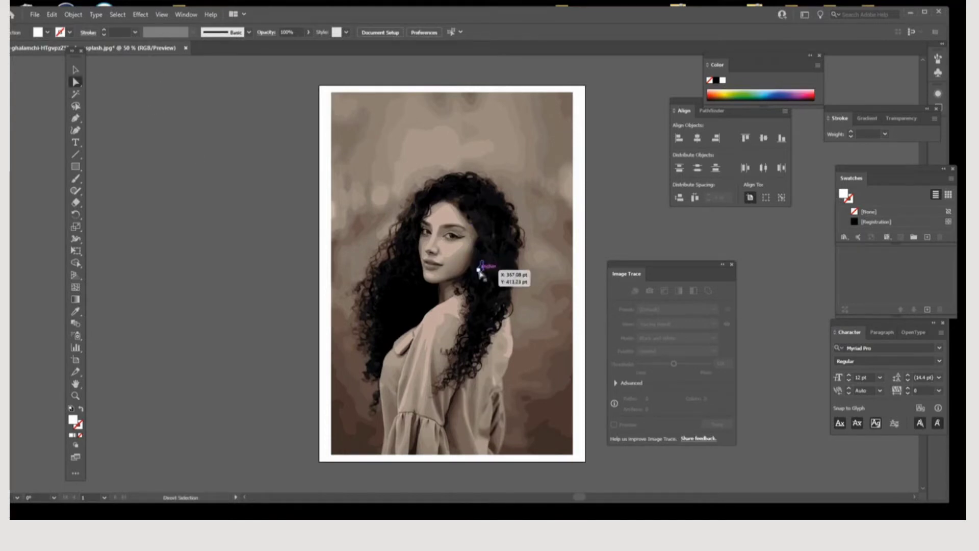
pyautogui.click(465, 196)
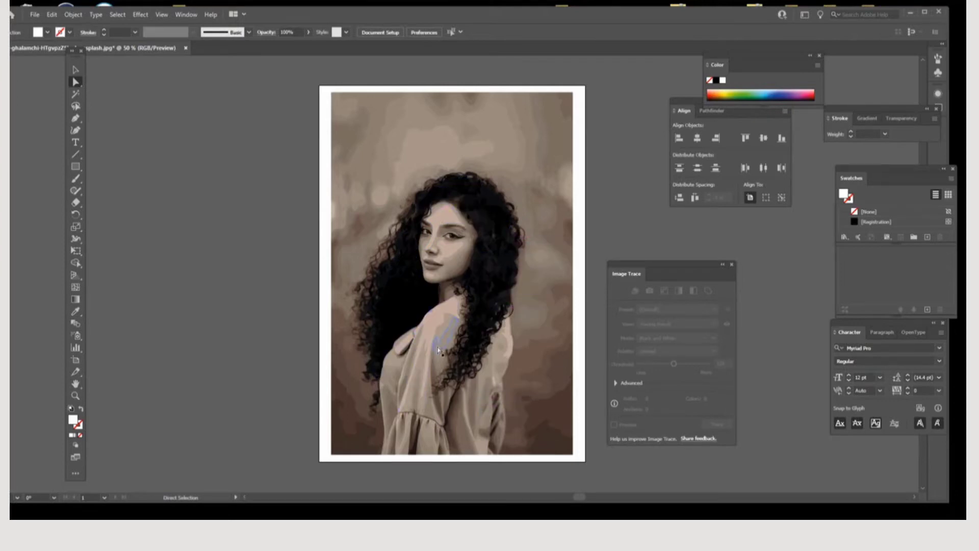
pyautogui.click(436, 320)
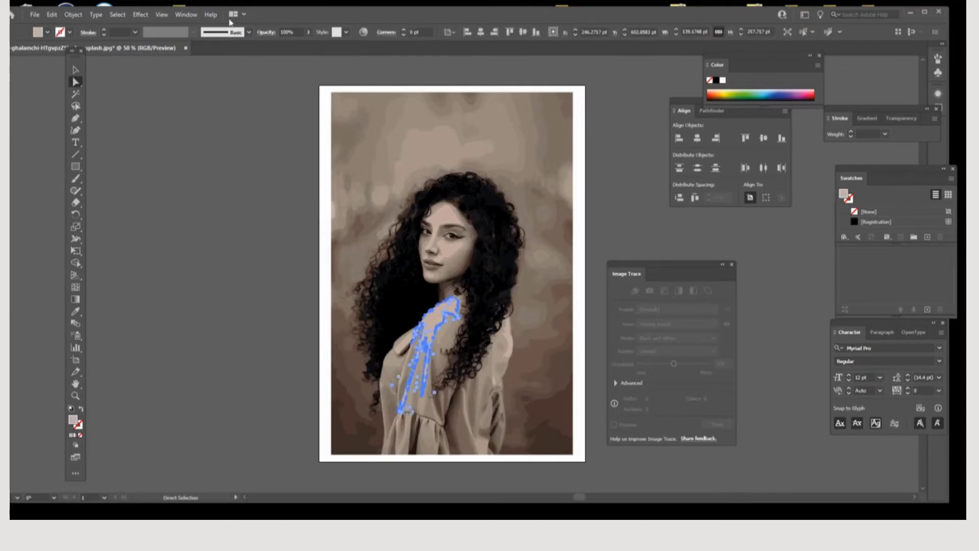
pyautogui.click(116, 15)
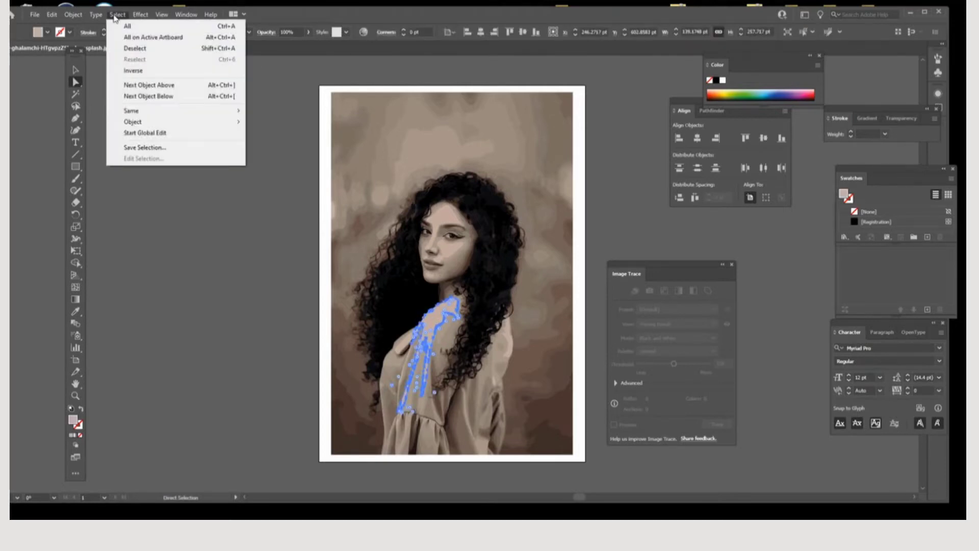
pyautogui.moveTo(170, 112)
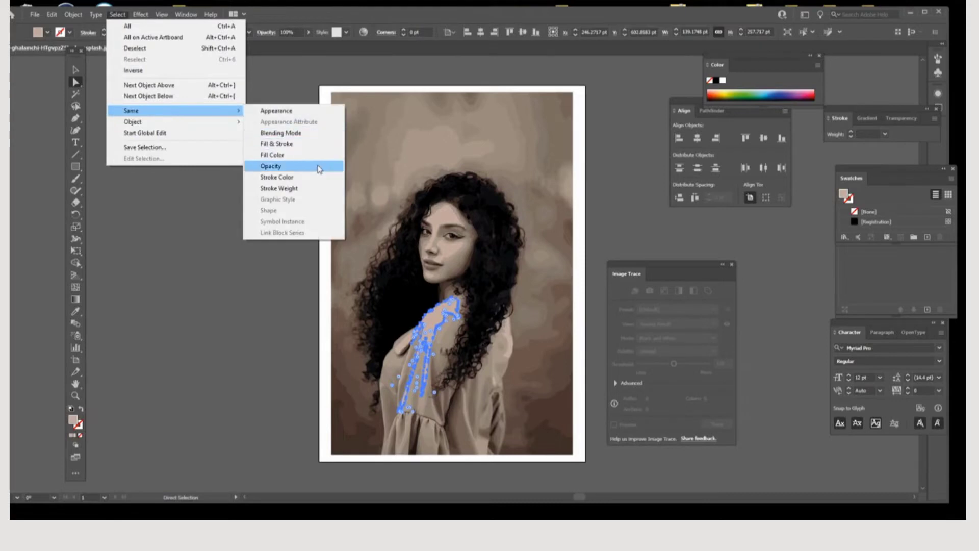
pyautogui.click(276, 155)
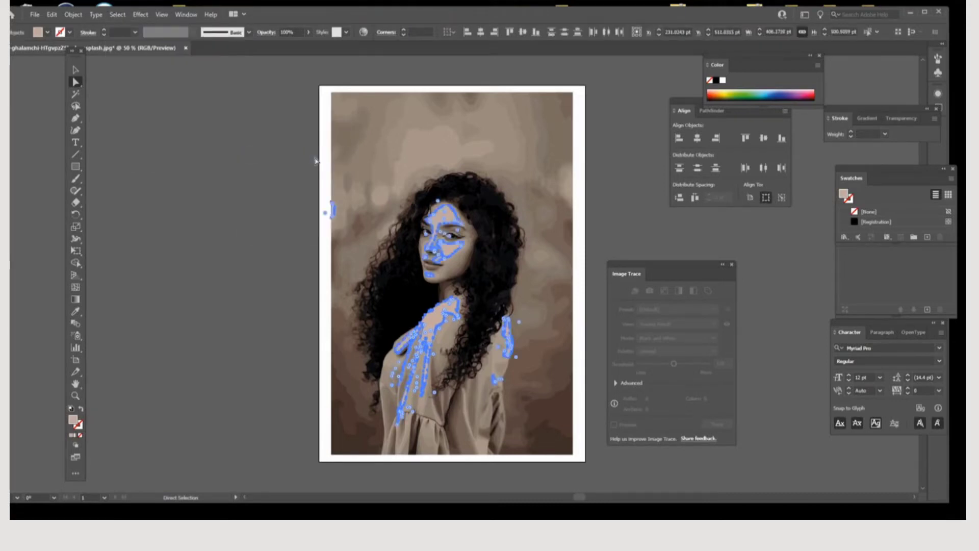
# Step: Set the fill of the selected highlight shapes to pale pink #efddd8 and deselect them
pyautogui.doubleClick(73, 420)
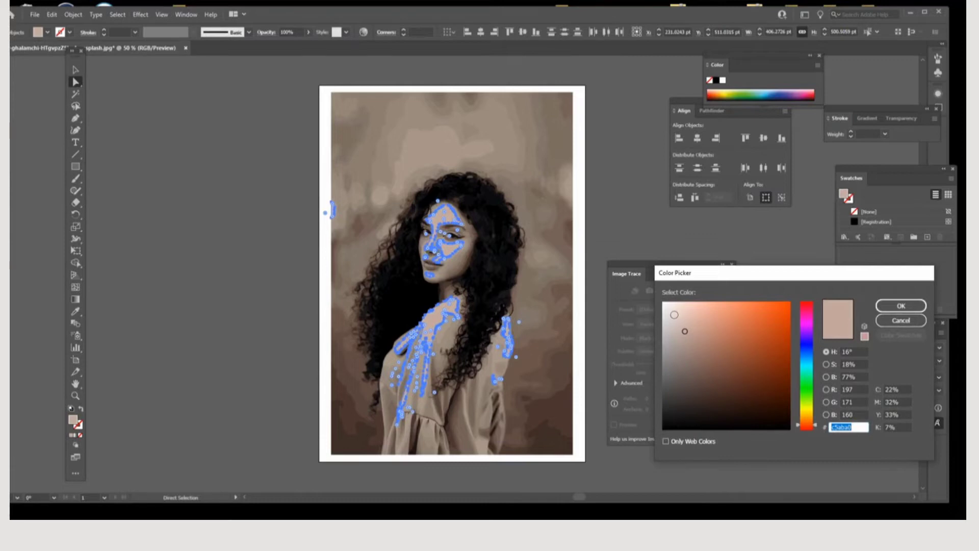
pyautogui.click(675, 315)
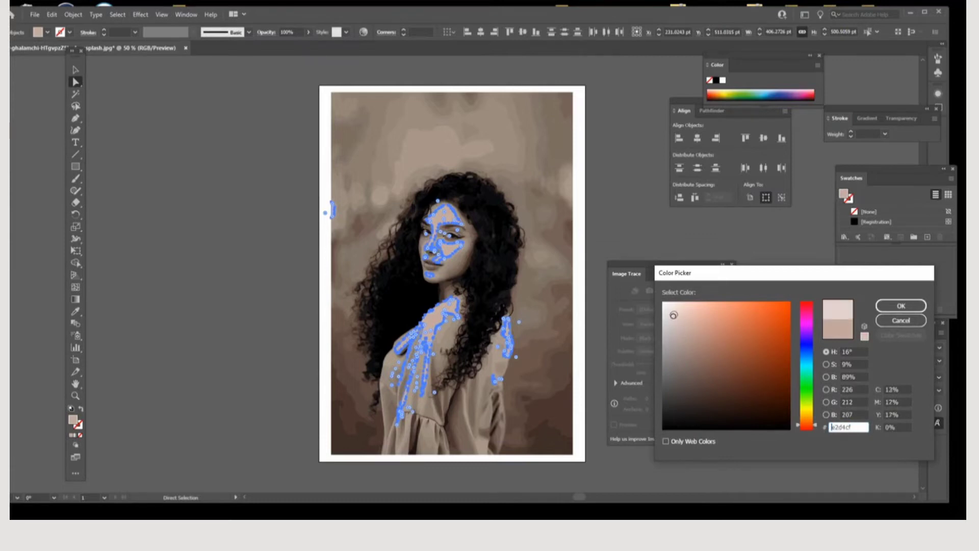
pyautogui.click(671, 310)
pyautogui.click(666, 305)
pyautogui.click(674, 318)
pyautogui.click(670, 313)
pyautogui.click(675, 310)
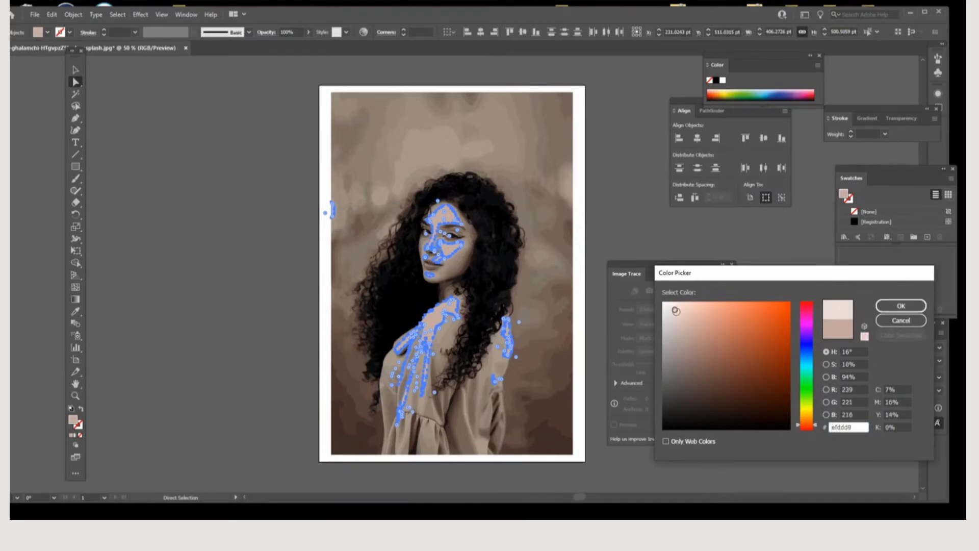
pyautogui.click(901, 305)
pyautogui.click(610, 228)
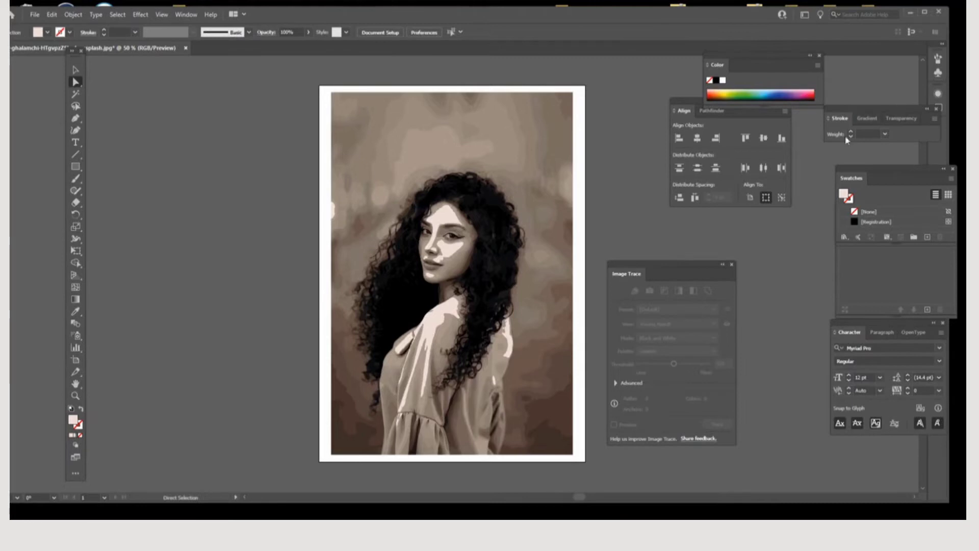
# Step: Select the shapes on the woman's cheek one at a time to examine their outlines
pyautogui.click(457, 258)
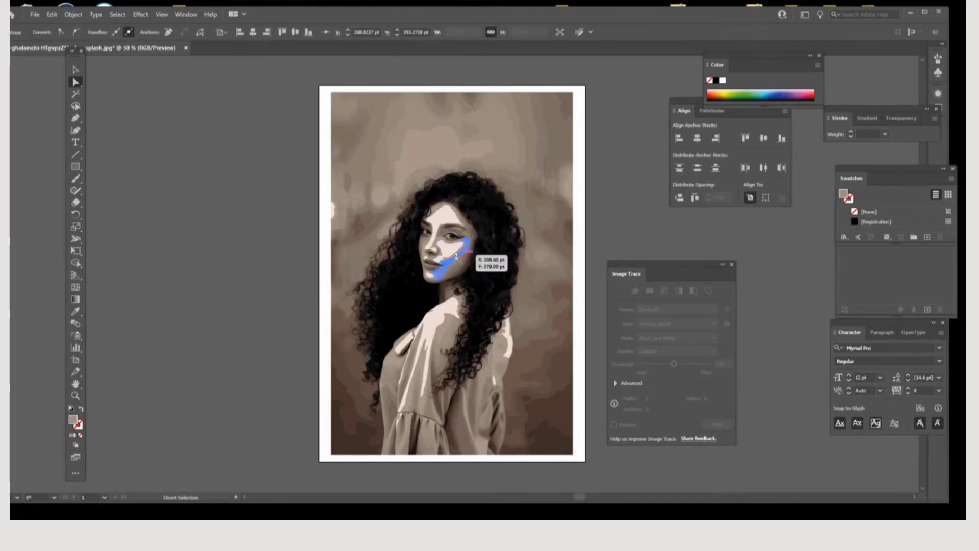
pyautogui.click(463, 252)
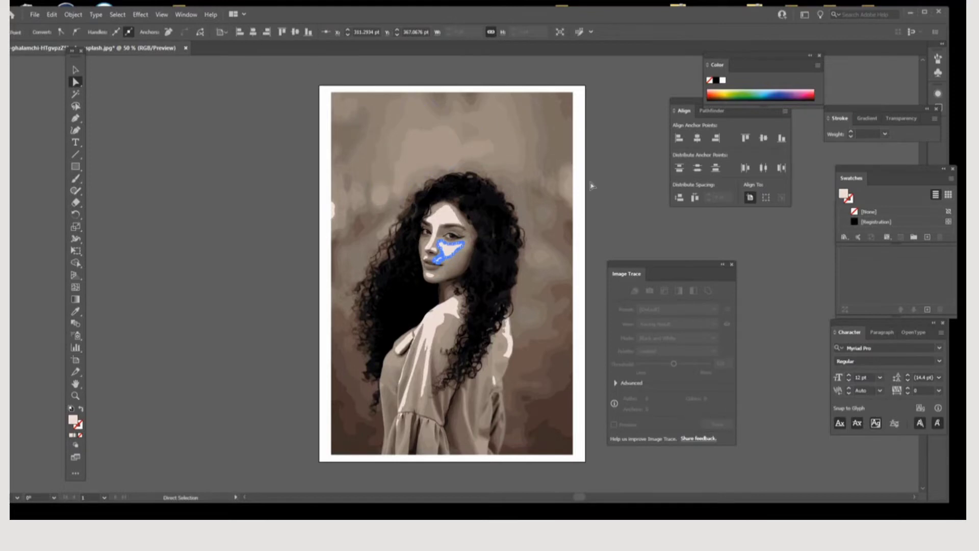
pyautogui.click(604, 160)
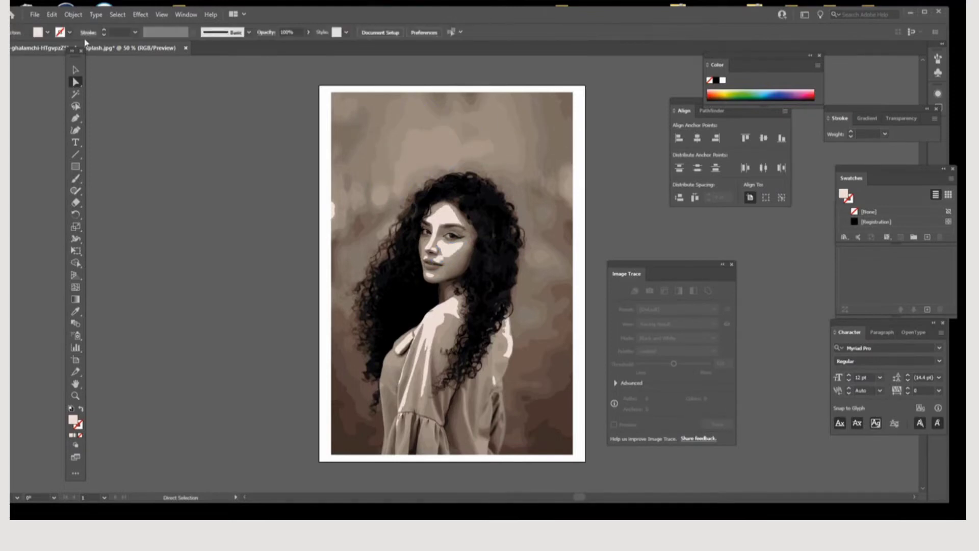
# Step: Undo the fill color change on the highlight shapes and deselect them
pyautogui.click(51, 14)
pyautogui.click(67, 26)
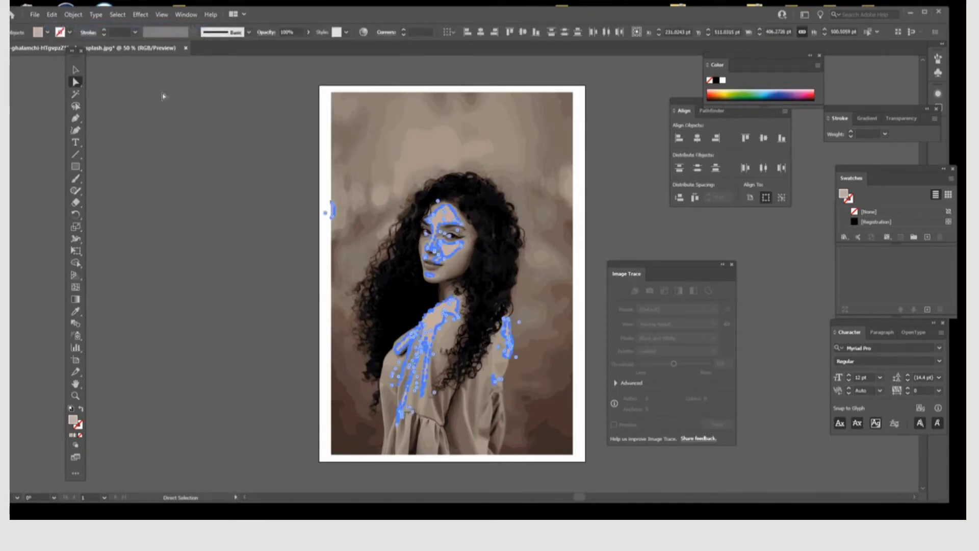
pyautogui.click(655, 228)
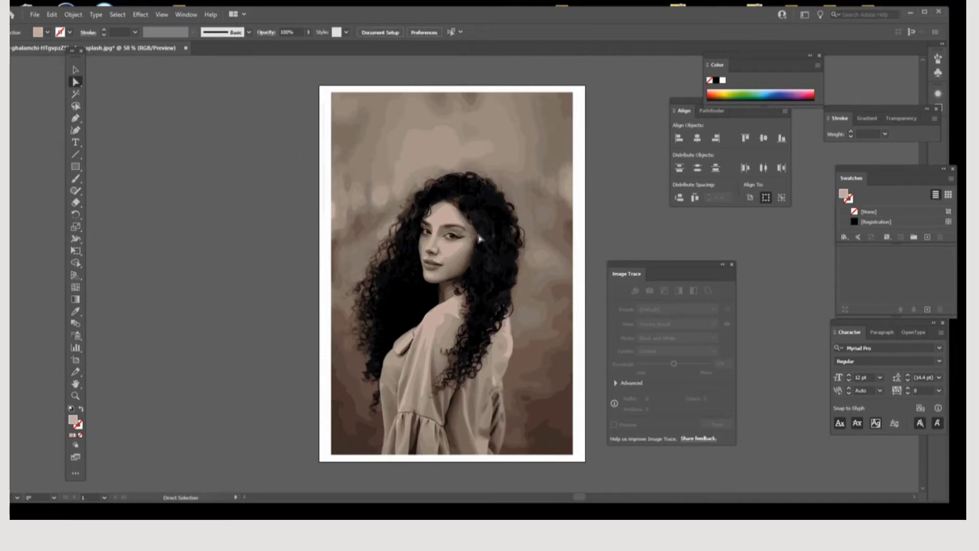
# Step: Select the entire traced artwork to examine the outlines of its vector shapes, and clear the selection
pyautogui.scroll(-2, 482, 239)
pyautogui.scroll(-2, 664, 505)
pyautogui.hotkey('ctrl', 'a')
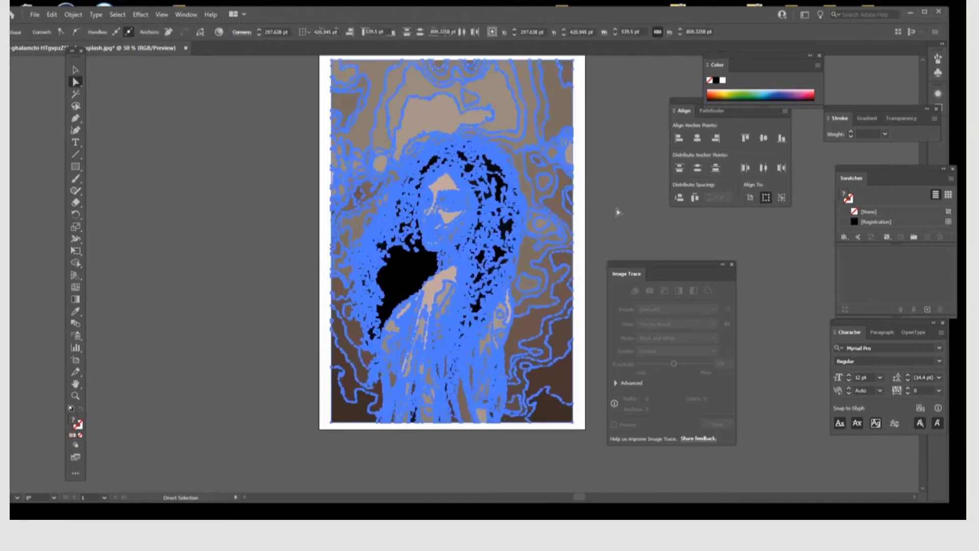
pyautogui.click(617, 214)
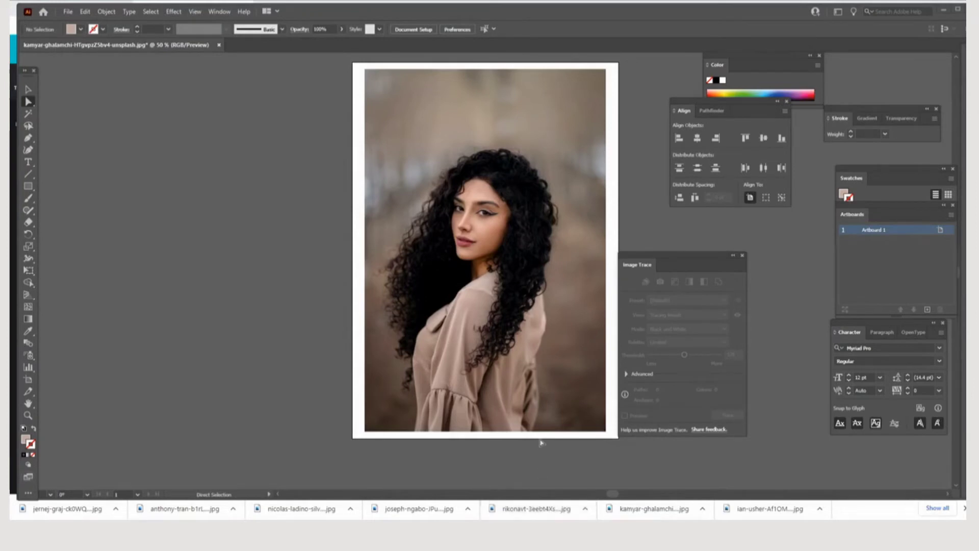
# Step: Select the original portrait photo and trace it with the 3 Colors preset of Image Trace, accepting the large-image warning
pyautogui.click(490, 255)
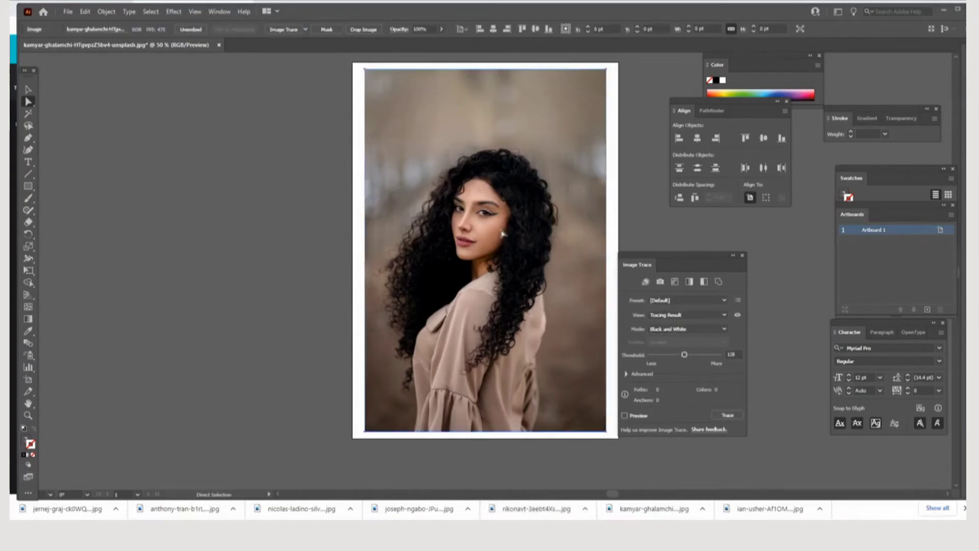
pyautogui.click(502, 233)
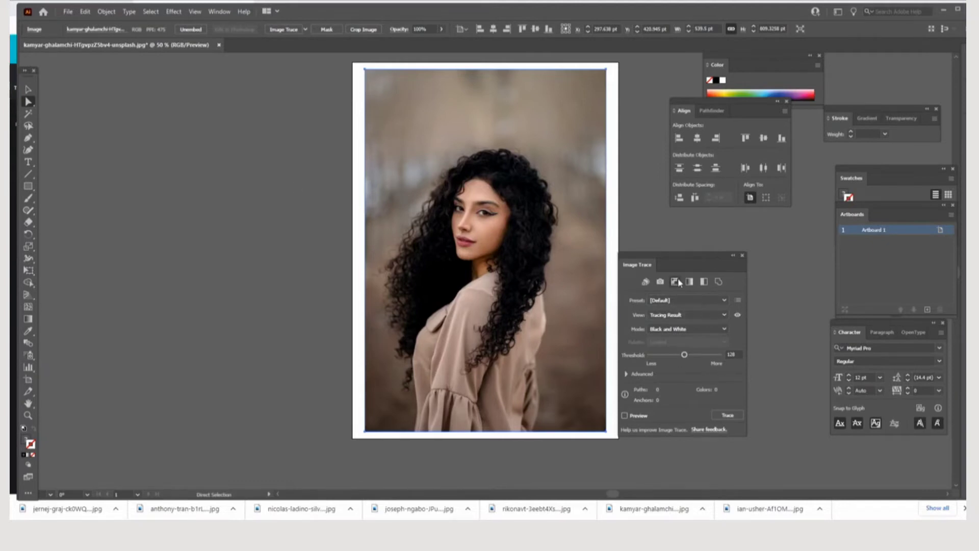
pyautogui.moveTo(680, 255); pyautogui.dragTo(686, 256)
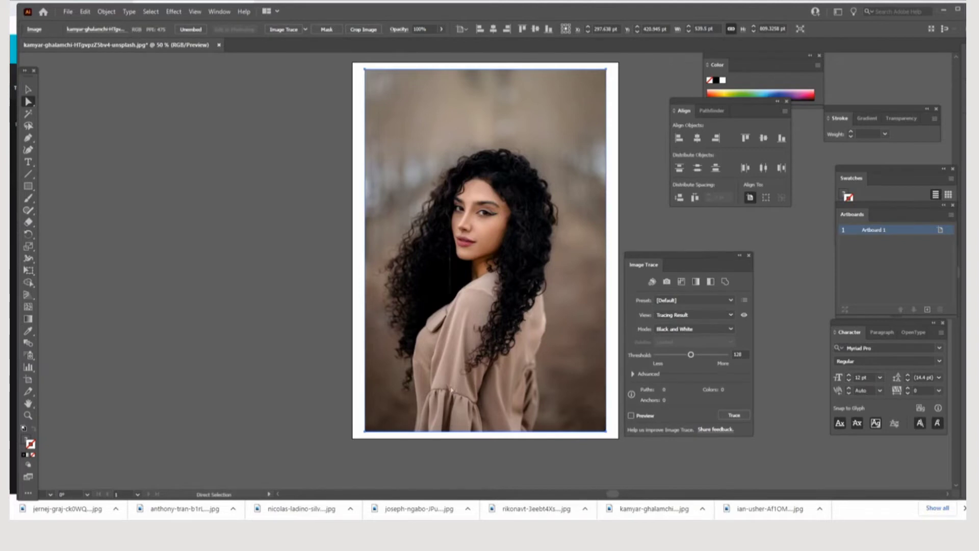
pyautogui.scroll(-2, 673, 497)
pyautogui.scroll(3, 560, 291)
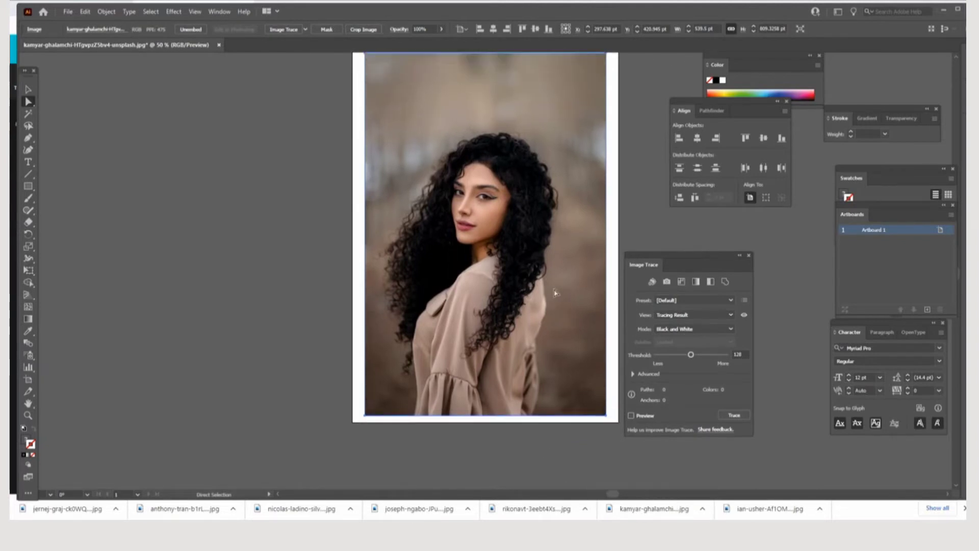
pyautogui.click(731, 301)
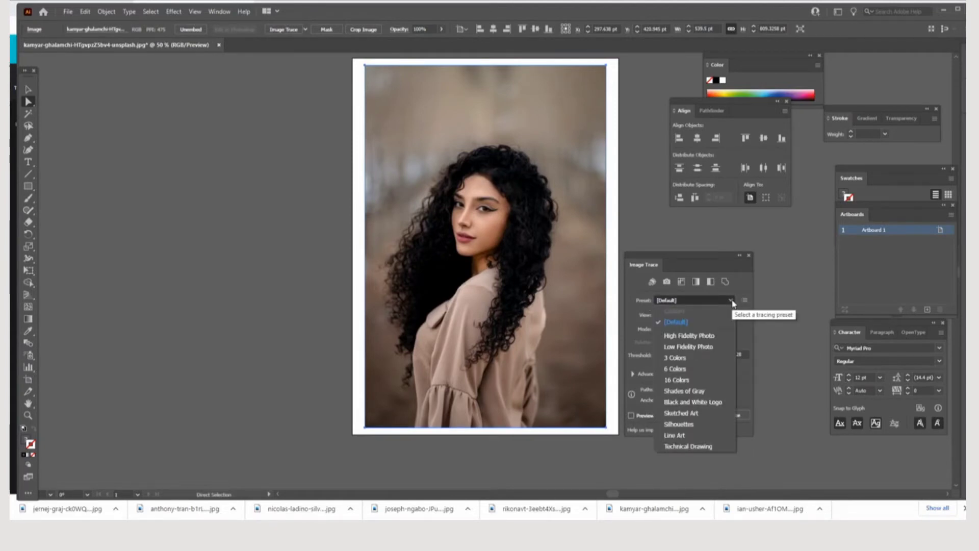
pyautogui.click(693, 357)
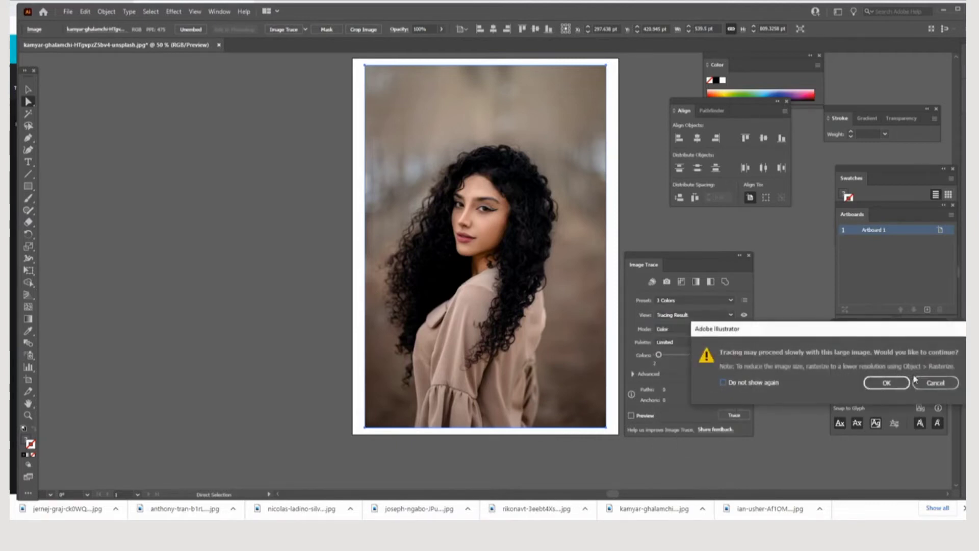
pyautogui.click(889, 383)
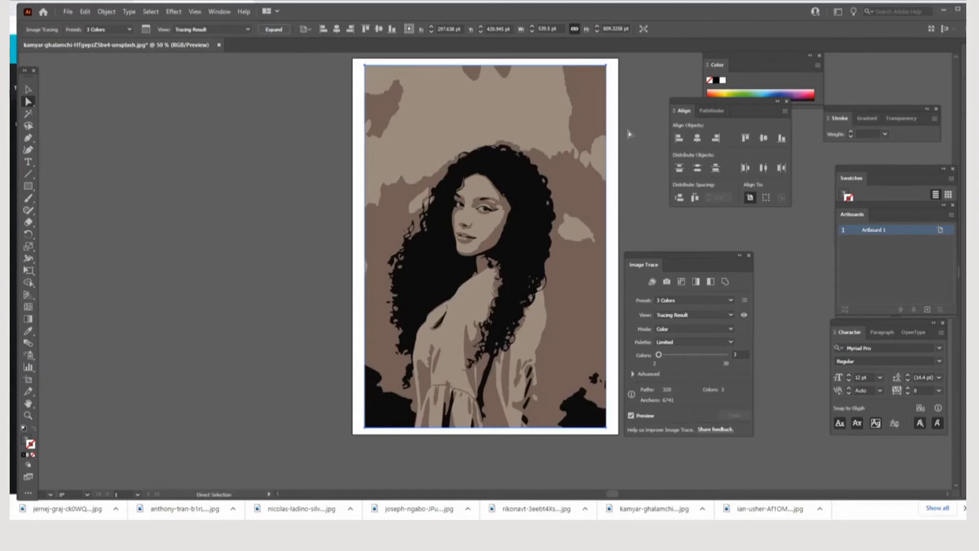
# Step: Expand the 3 Colors tracing of the portrait into editable vector shapes and clear the selection
pyautogui.click(630, 134)
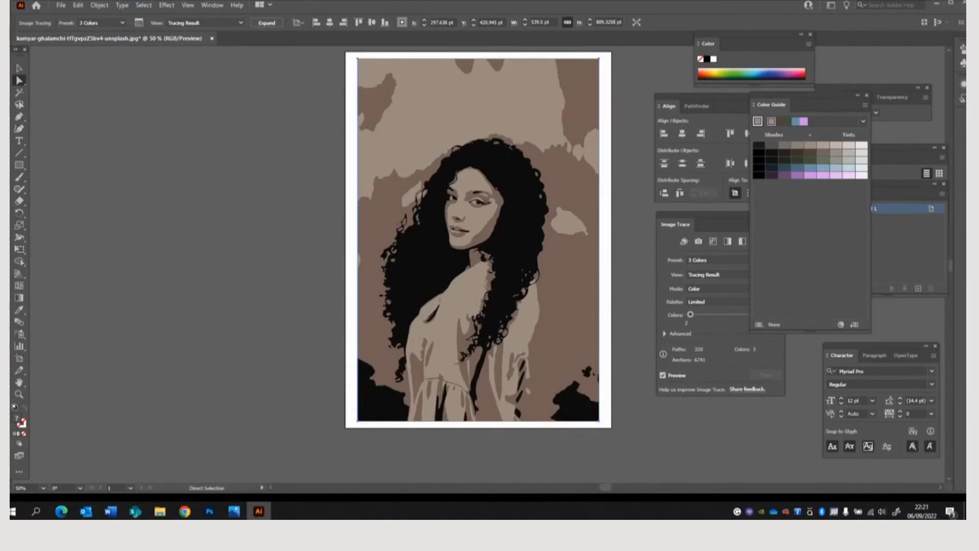
pyautogui.click(99, 6)
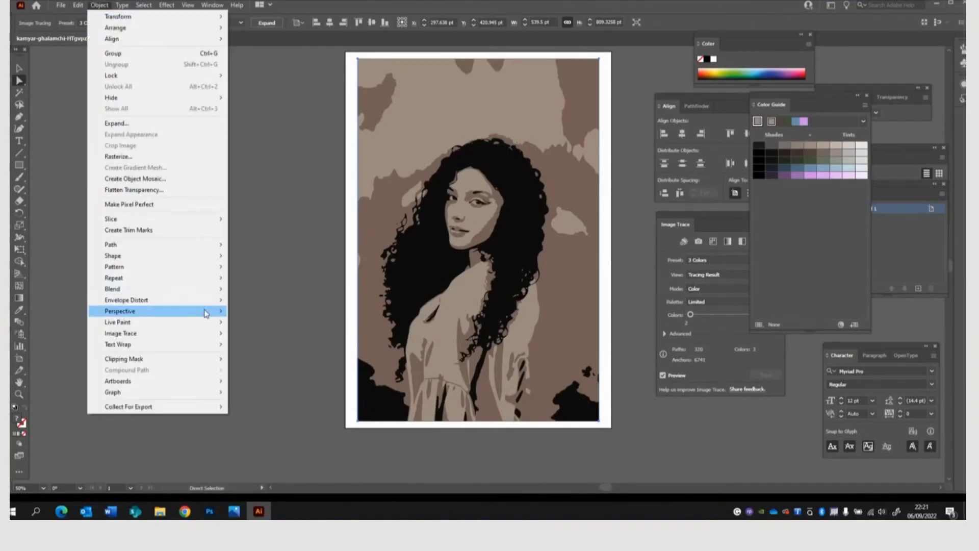
pyautogui.moveTo(207, 333)
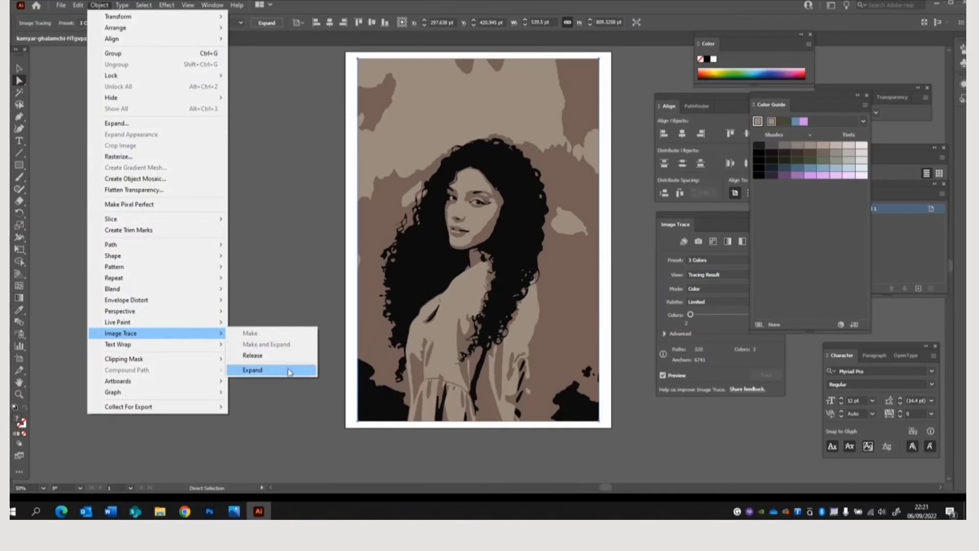
pyautogui.click(289, 371)
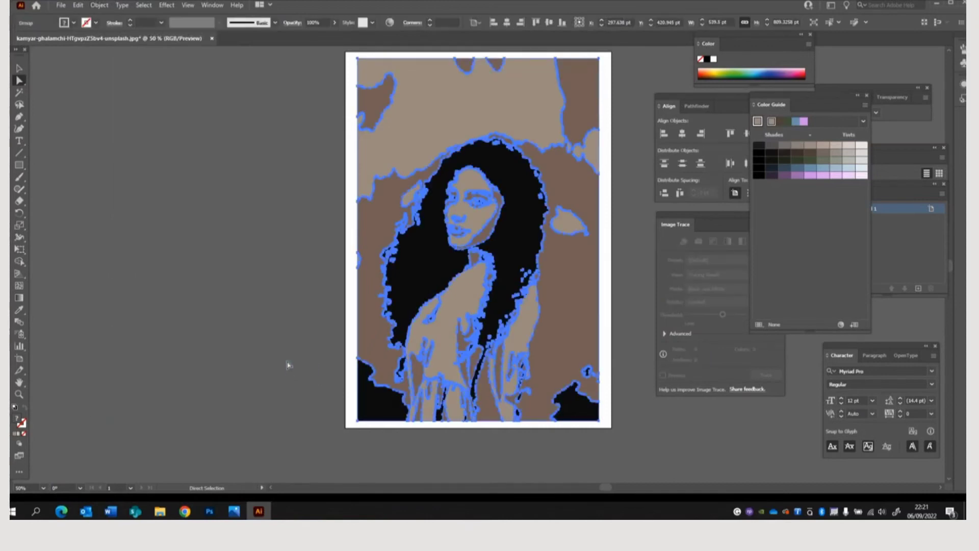
pyautogui.click(250, 313)
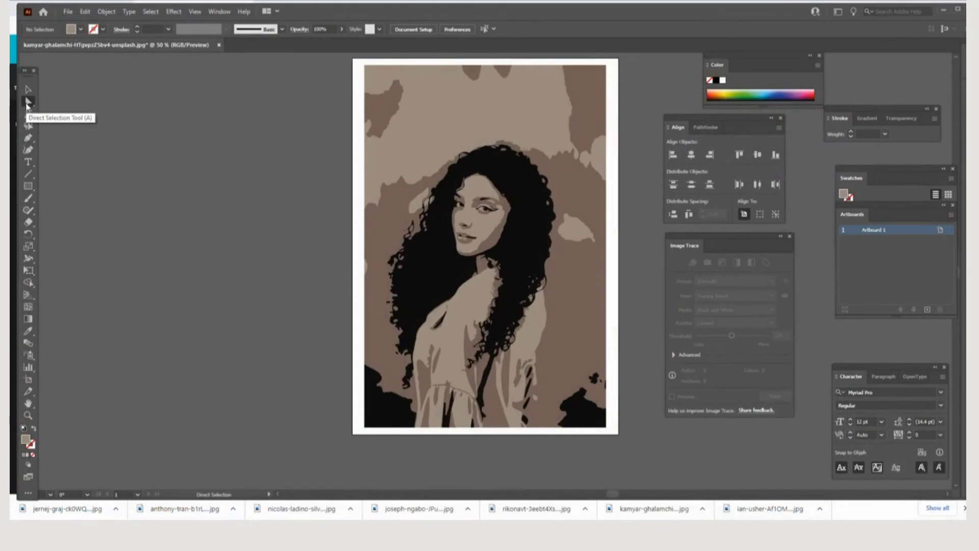
# Step: Directly select the light beige background shape above the woman's head, extending the selection to every shape with the same fill color
pyautogui.click(28, 103)
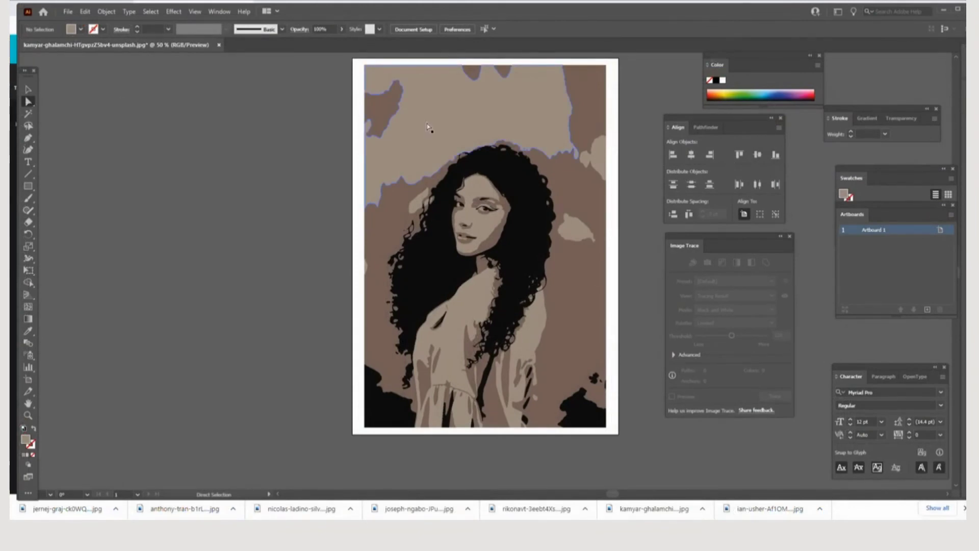
pyautogui.click(427, 125)
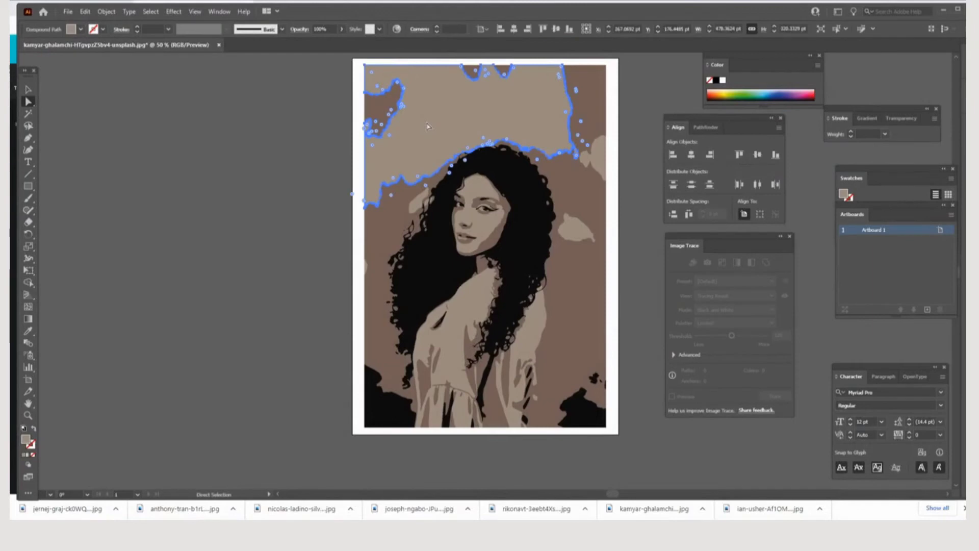
pyautogui.click(151, 12)
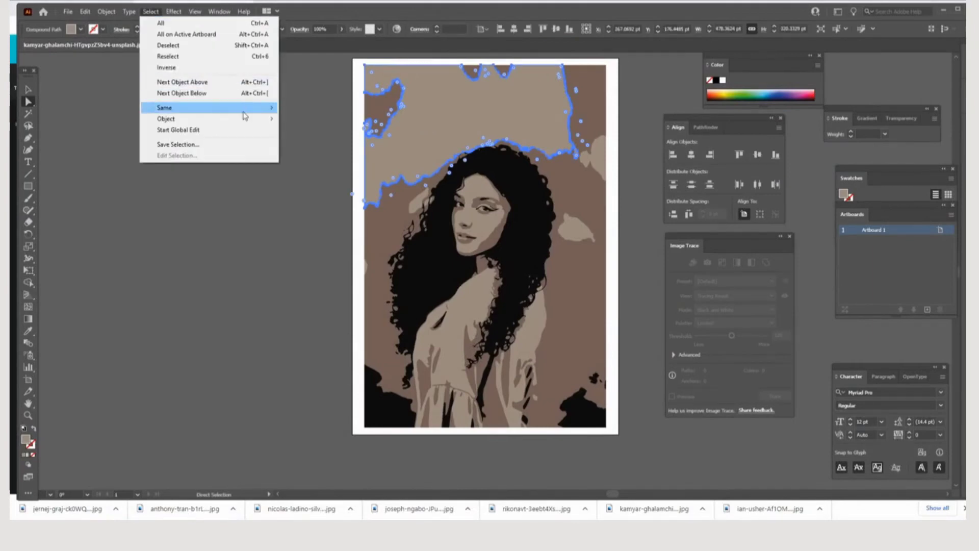
pyautogui.moveTo(245, 114)
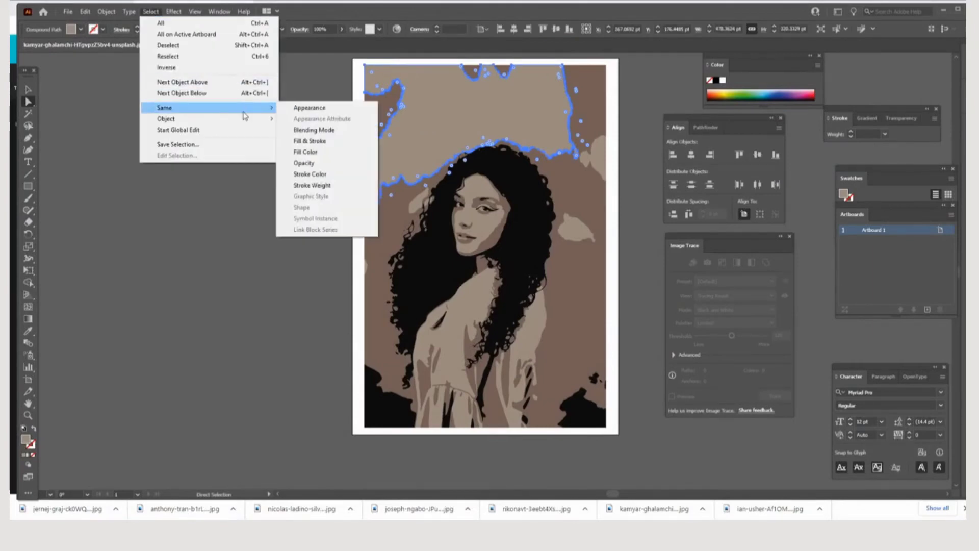
pyautogui.click(320, 153)
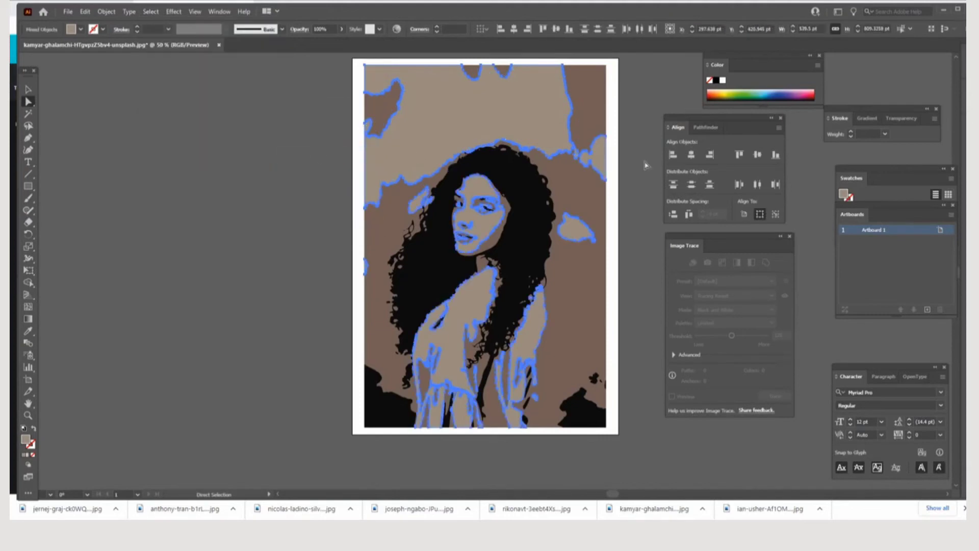
# Step: Display the Color Guide and recolor the selected beige shapes with a light lilac tint from its purple row, and deselect them
pyautogui.click(216, 14)
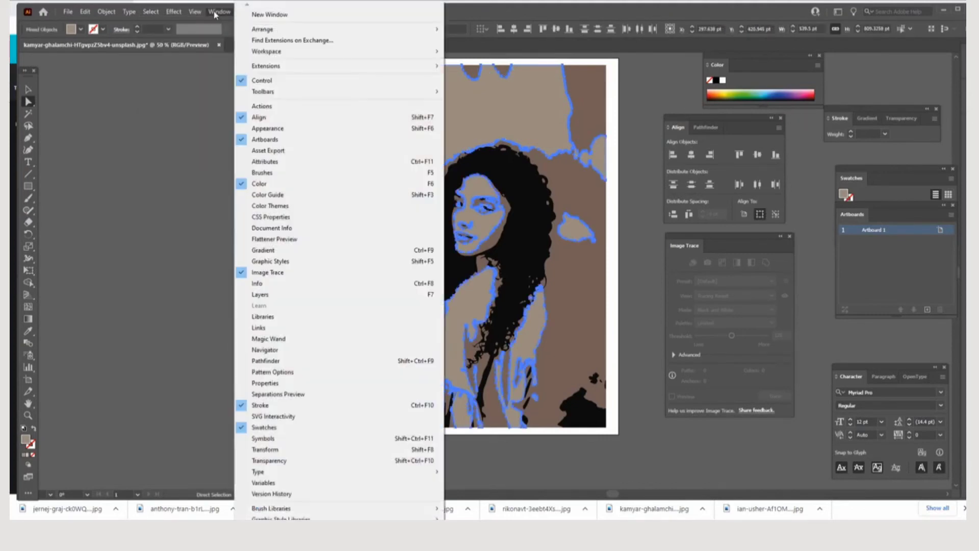
pyautogui.click(314, 197)
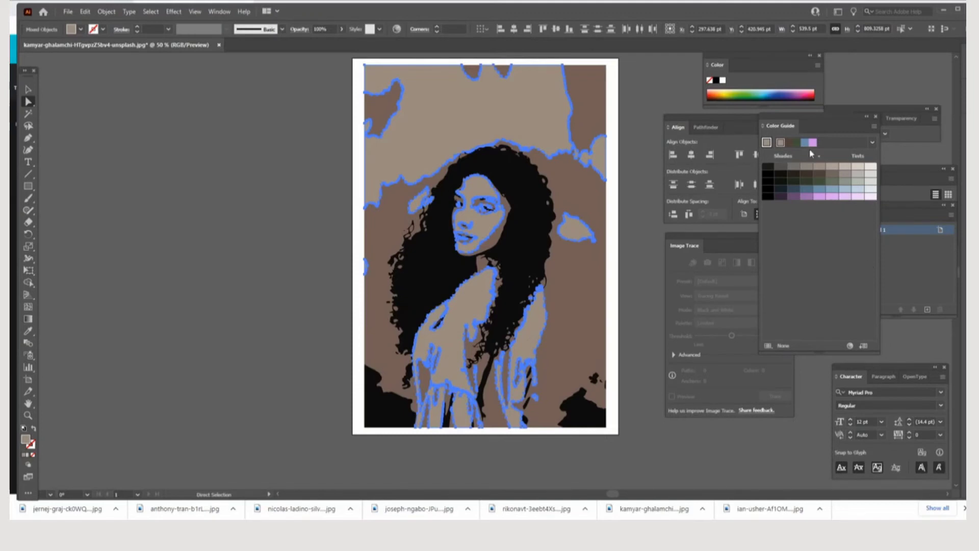
pyautogui.click(859, 198)
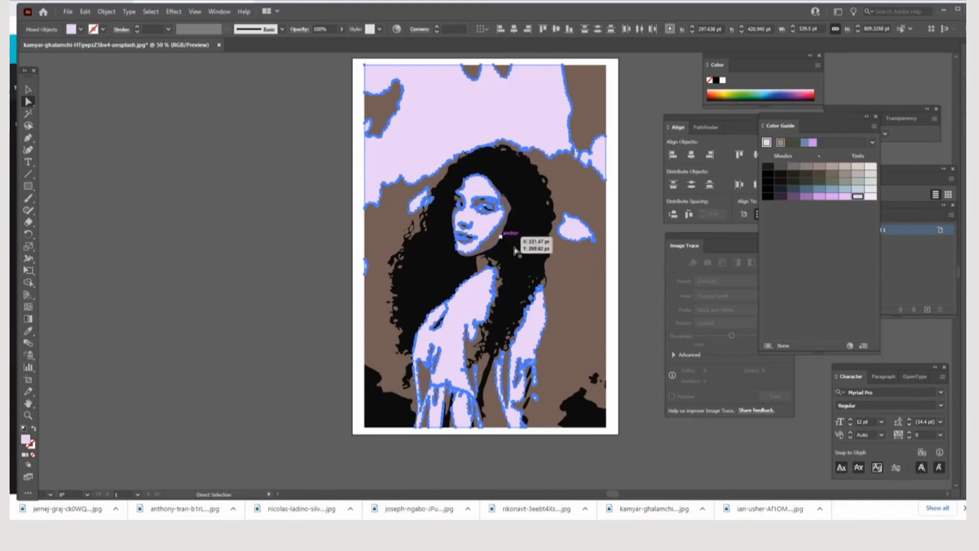
pyautogui.click(844, 198)
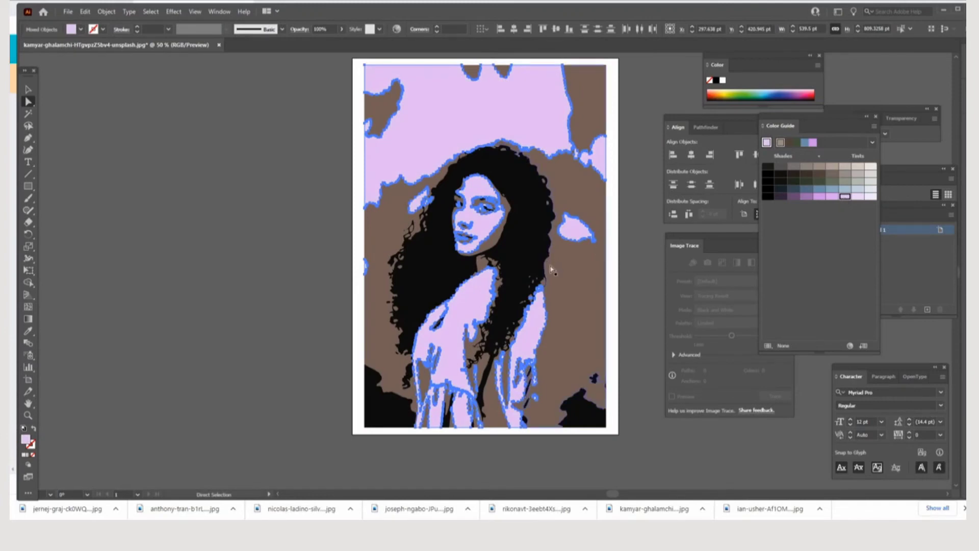
pyautogui.click(634, 274)
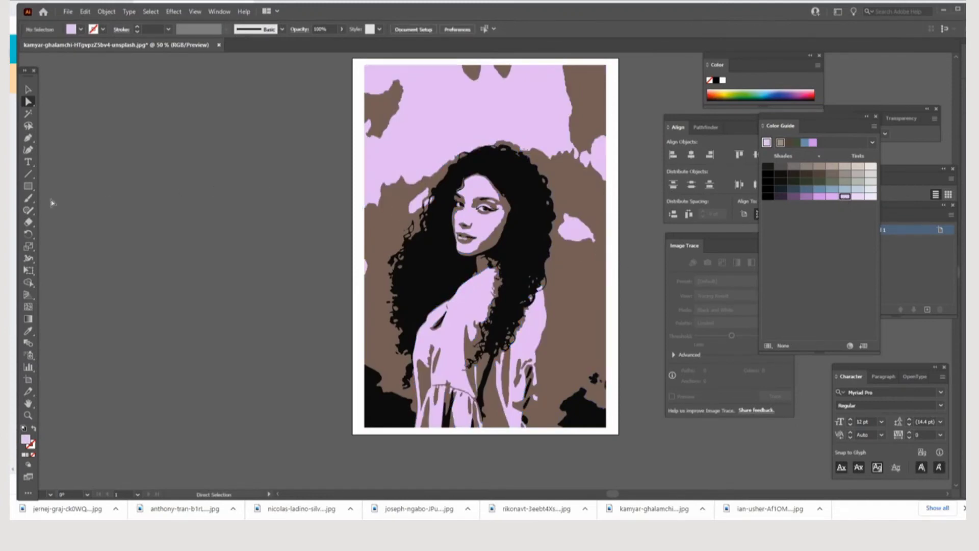
# Step: Select all brown shapes by matching fill color, recolor them with a medium purple shade from the Color Guide, and deselect them
pyautogui.click(379, 240)
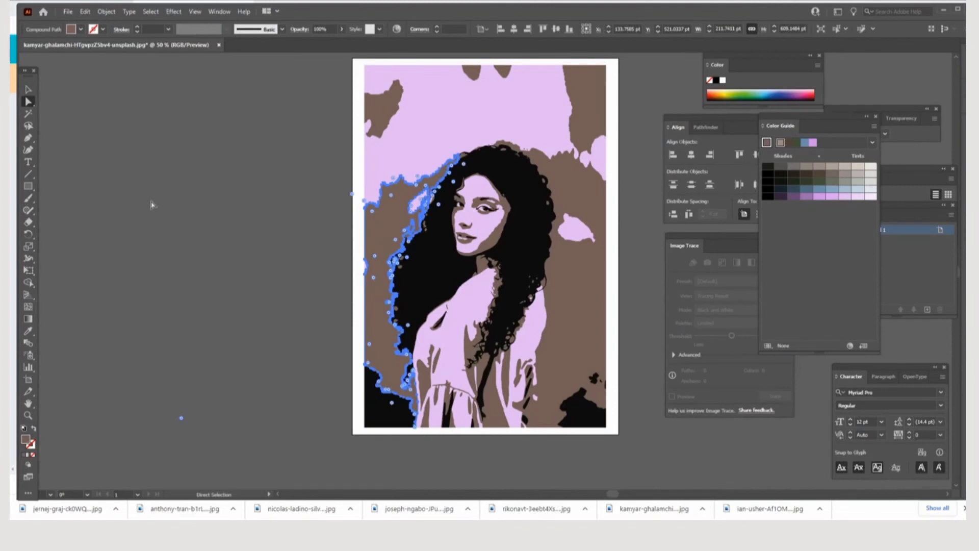
pyautogui.click(151, 12)
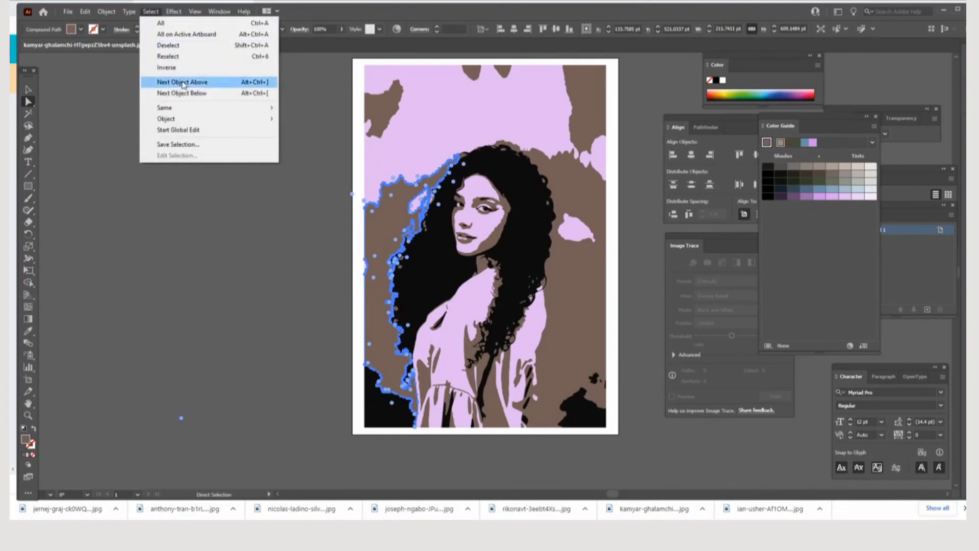
pyautogui.moveTo(189, 113)
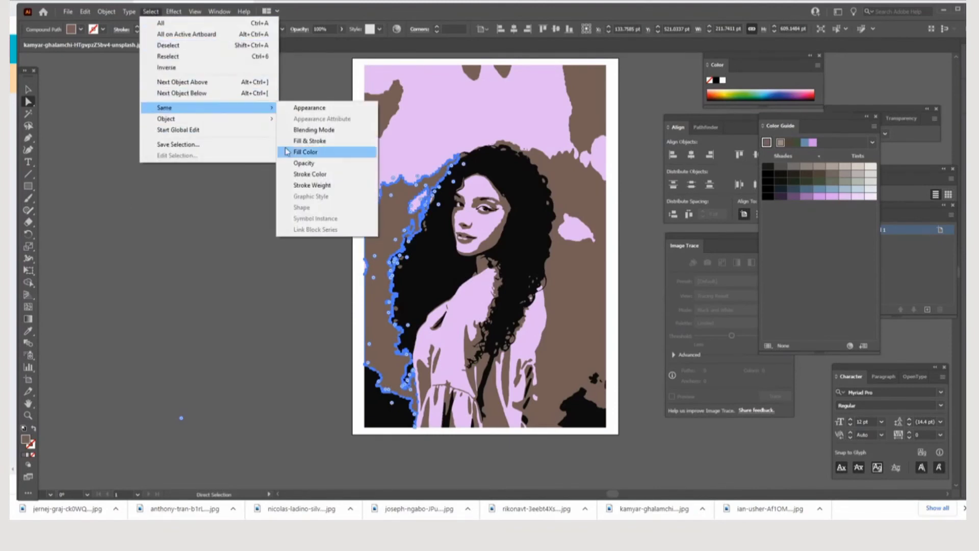
pyautogui.click(307, 152)
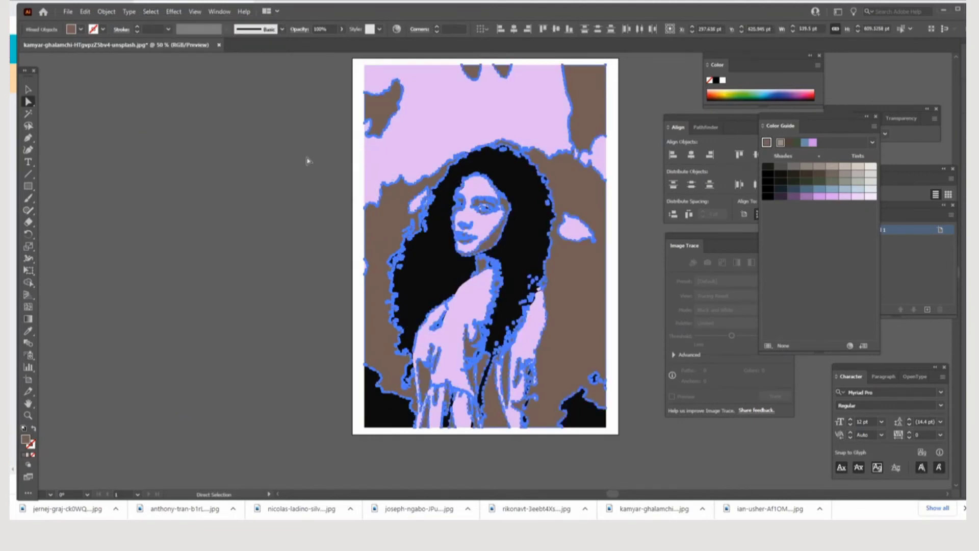
pyautogui.click(820, 197)
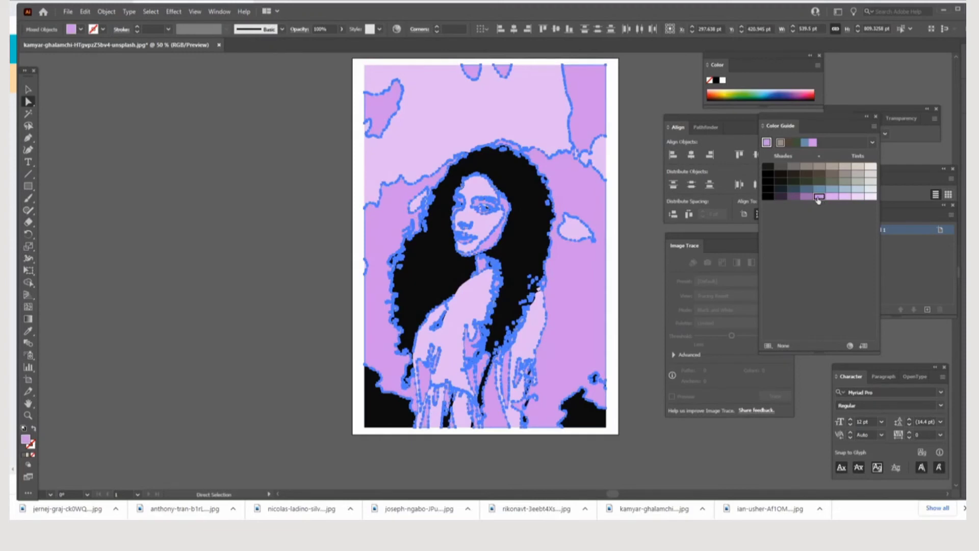
pyautogui.click(807, 198)
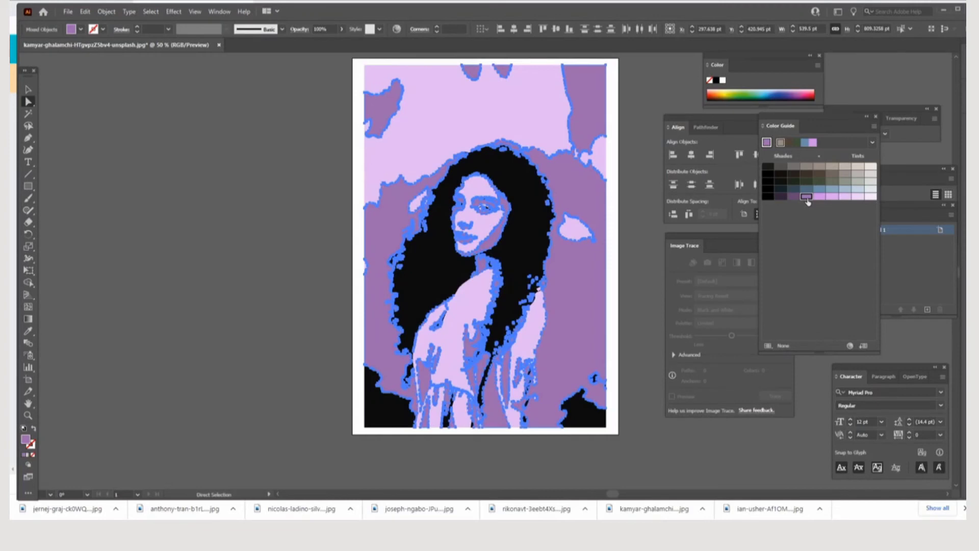
pyautogui.click(58, 223)
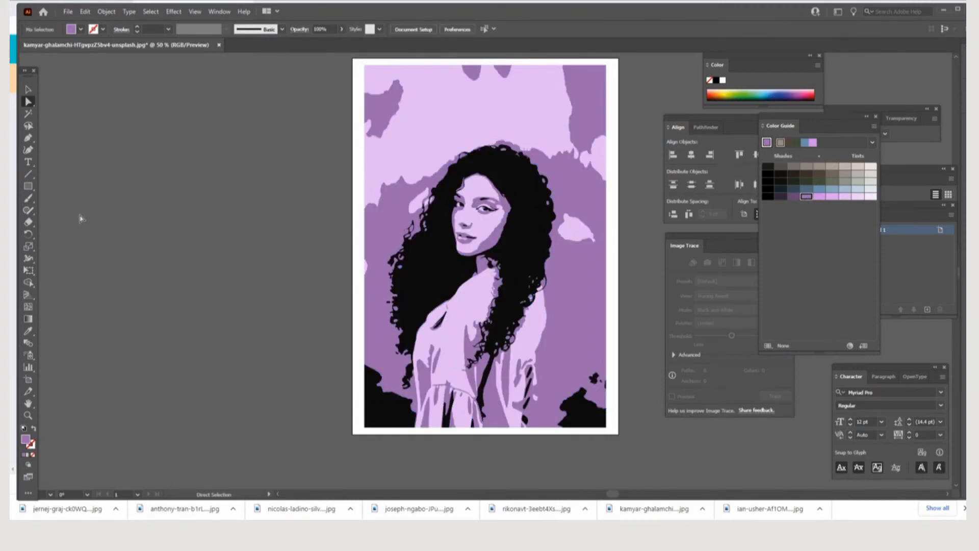
# Step: Select the black hair and all shapes sharing its fill color, recolor them with a very dark purple shade from the Color Guide, and deselect
pyautogui.click(428, 279)
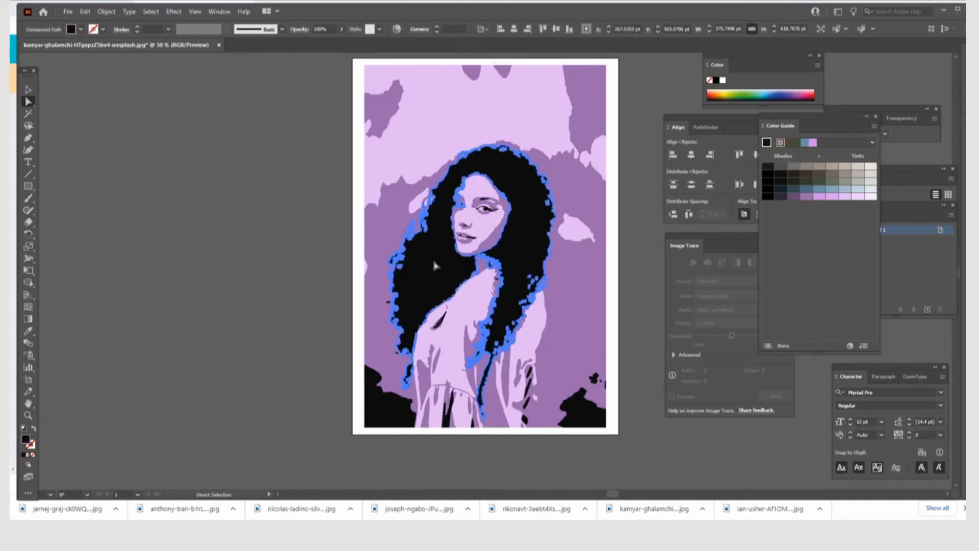
pyautogui.click(149, 13)
pyautogui.moveTo(202, 109)
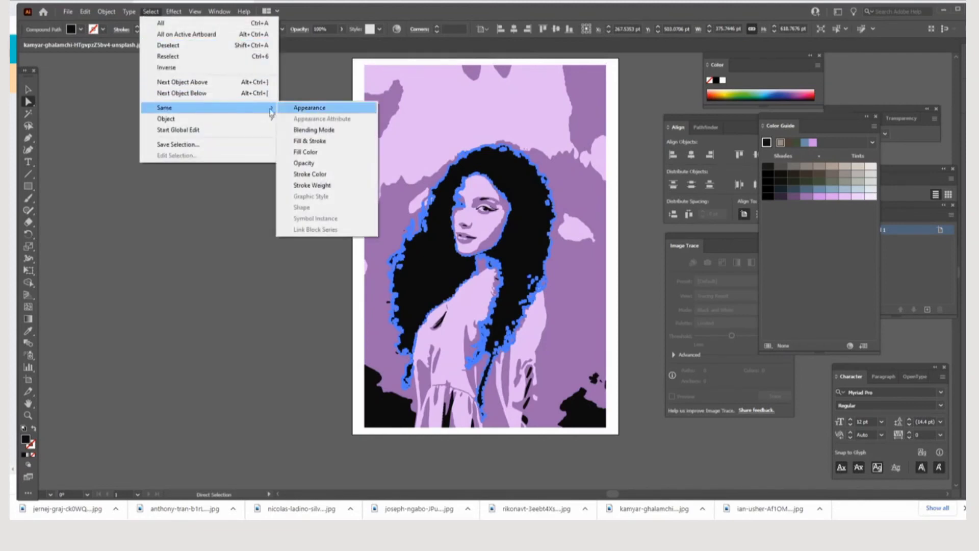
pyautogui.click(349, 152)
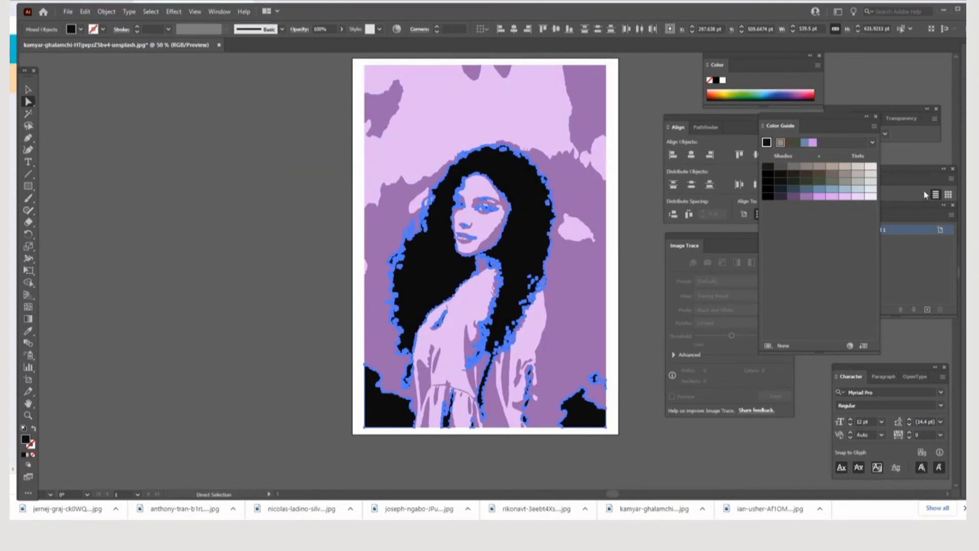
pyautogui.click(782, 199)
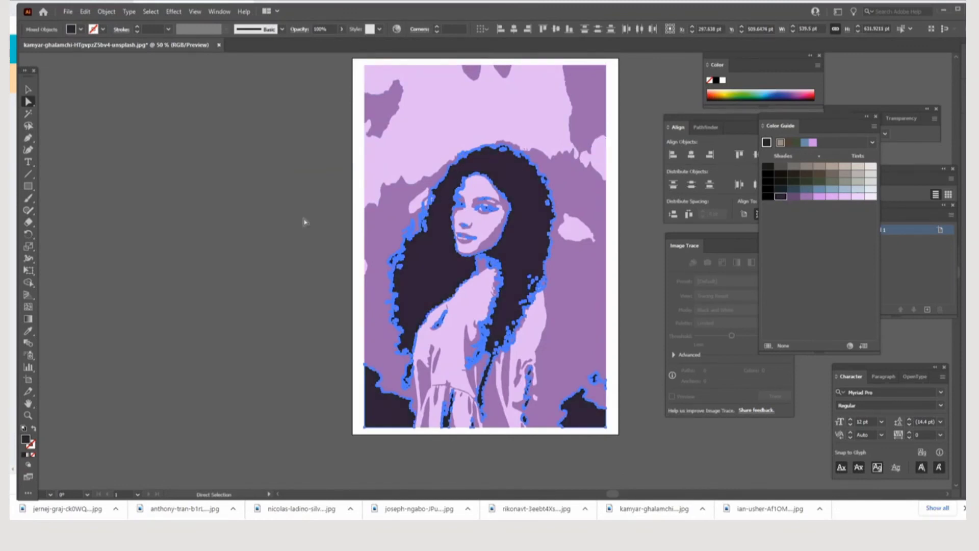
pyautogui.click(287, 218)
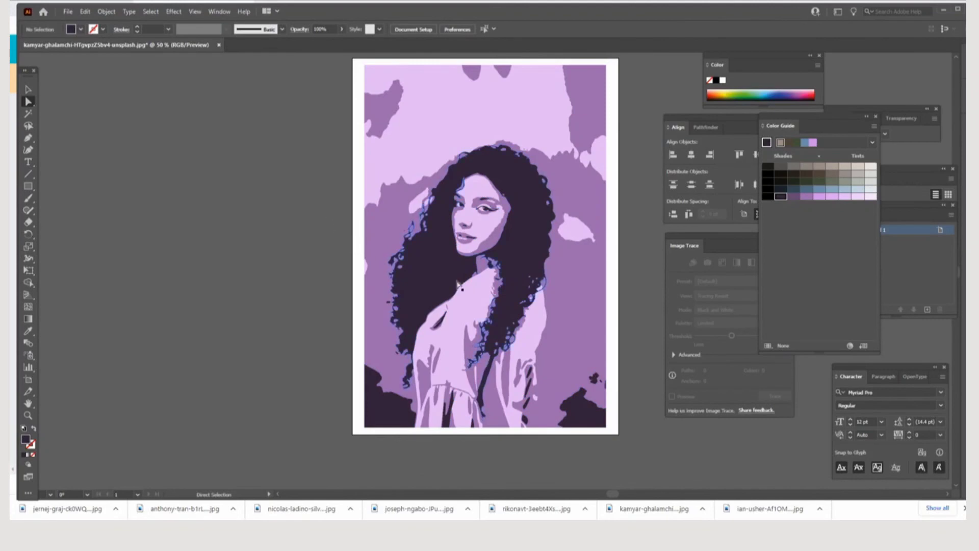